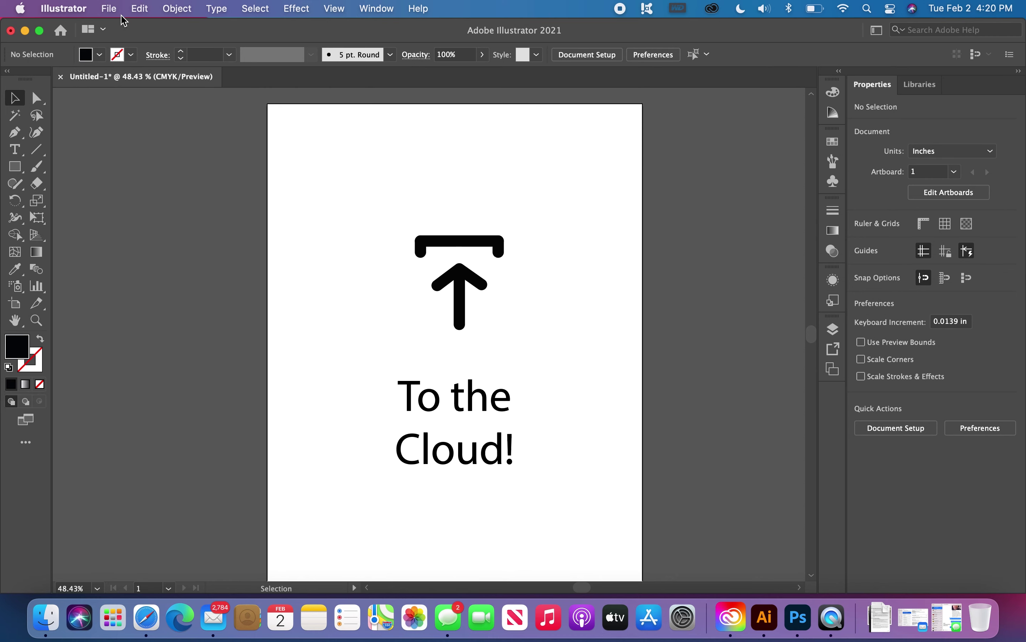
Step: Save the untitled artwork as a cloud document named ToTheCloud
{"action": "left_click", "coordinate": [112, 10]}
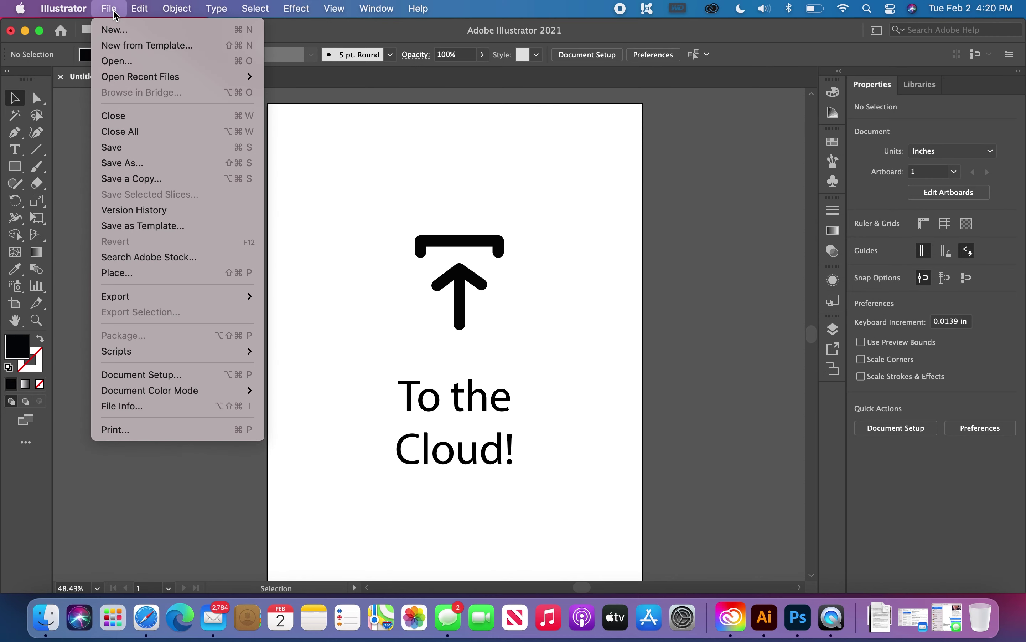
{"action": "left_click", "coordinate": [123, 148]}
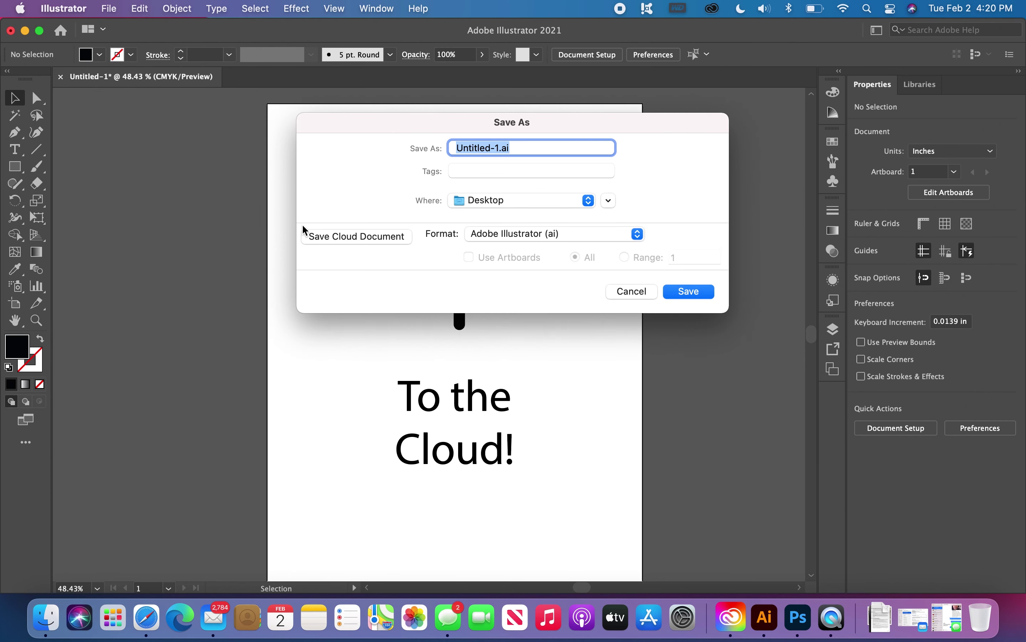
{"action": "left_click", "coordinate": [329, 237]}
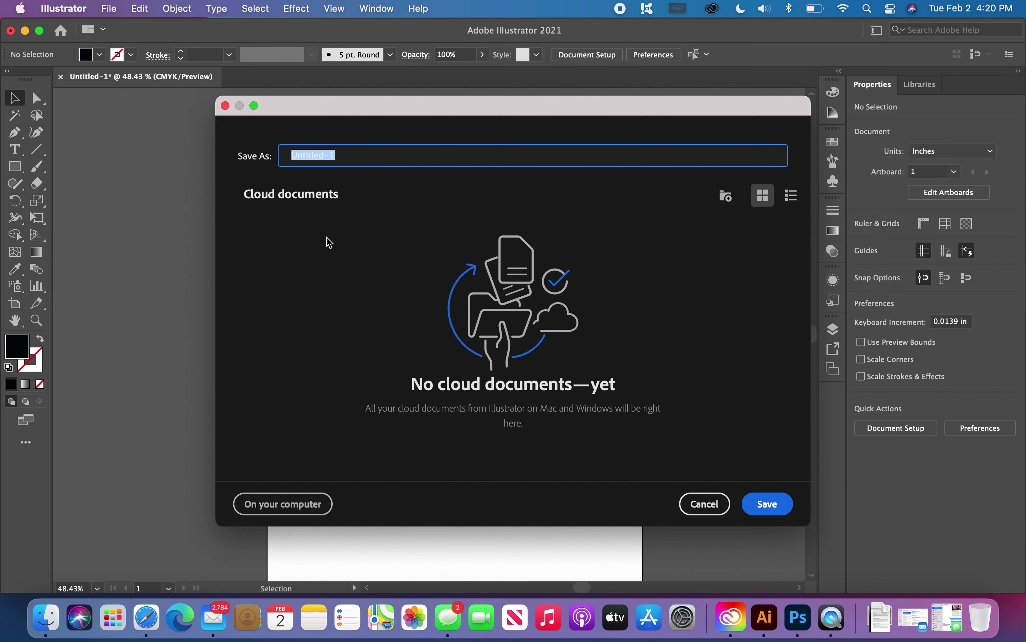
{"action": "type", "text": "ToTheCloud"}
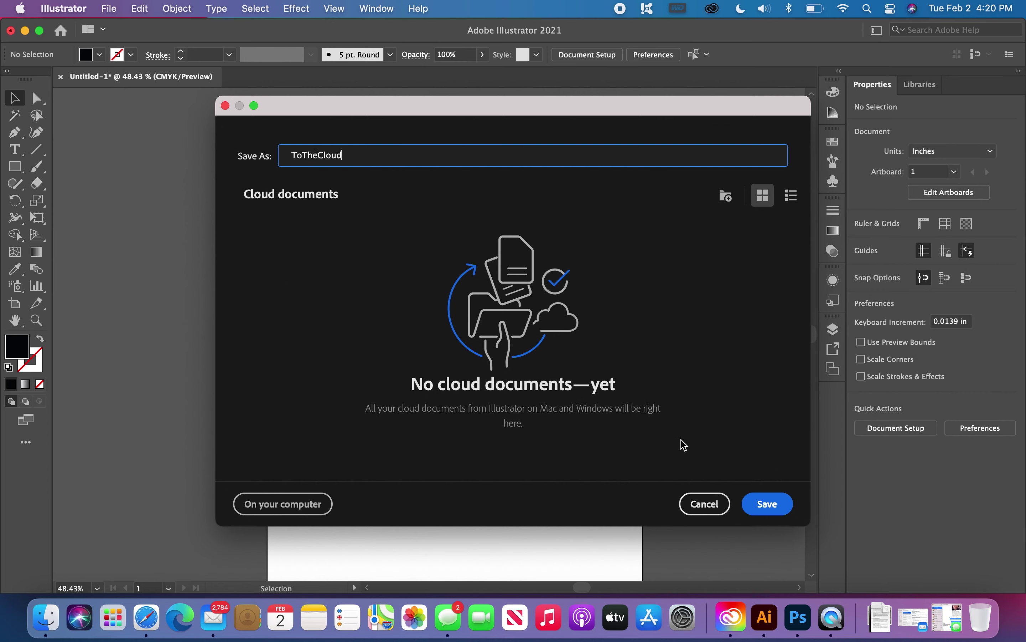
{"action": "left_click", "coordinate": [767, 505]}
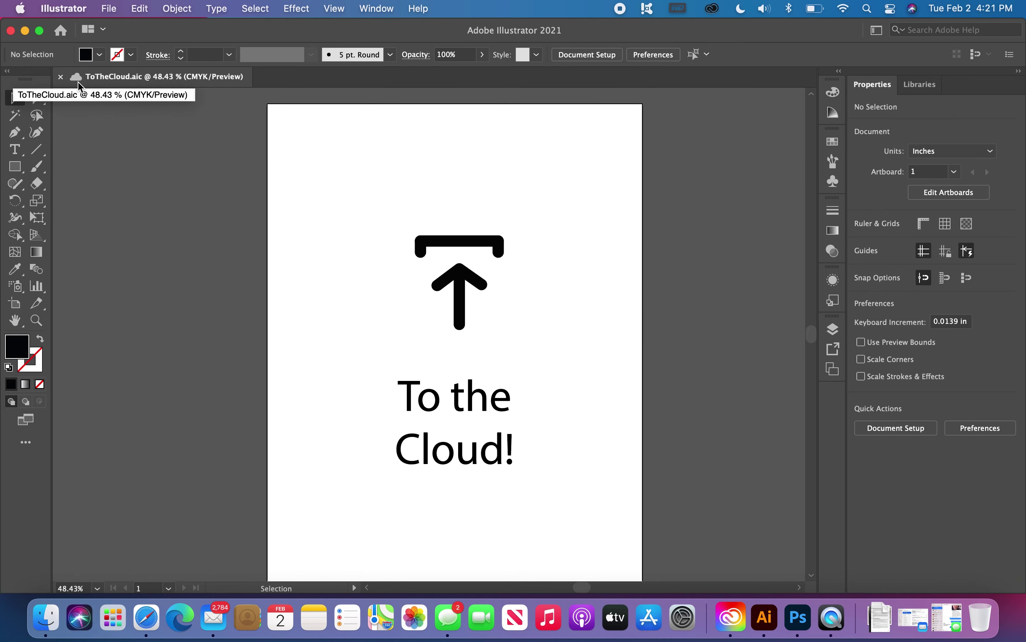
Step: Close the ToTheCloud document and reopen it from the cloud documents
{"action": "left_click", "coordinate": [61, 77]}
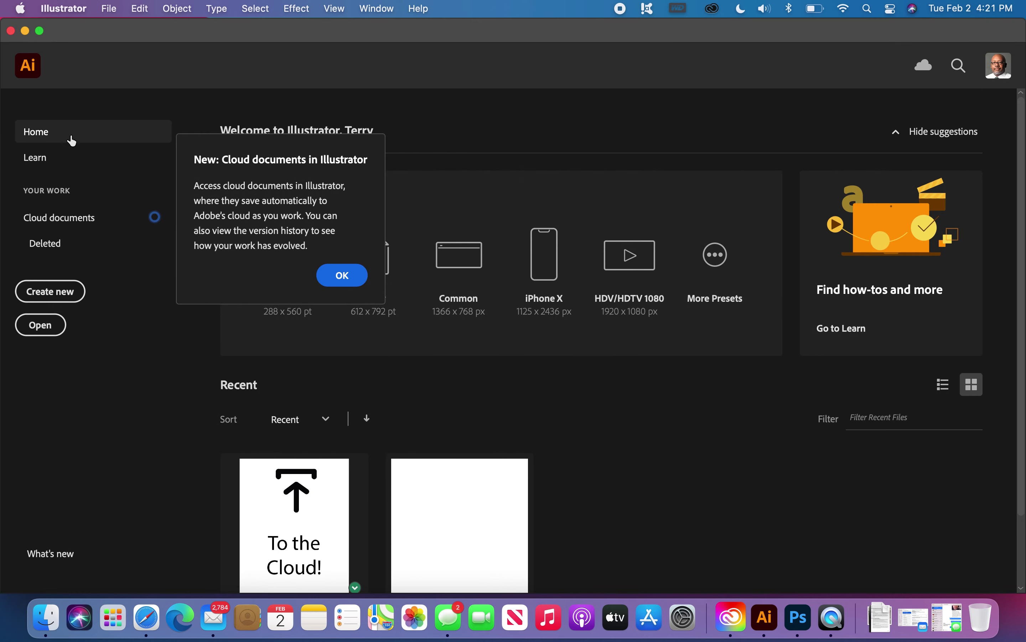
{"action": "left_click", "coordinate": [339, 275]}
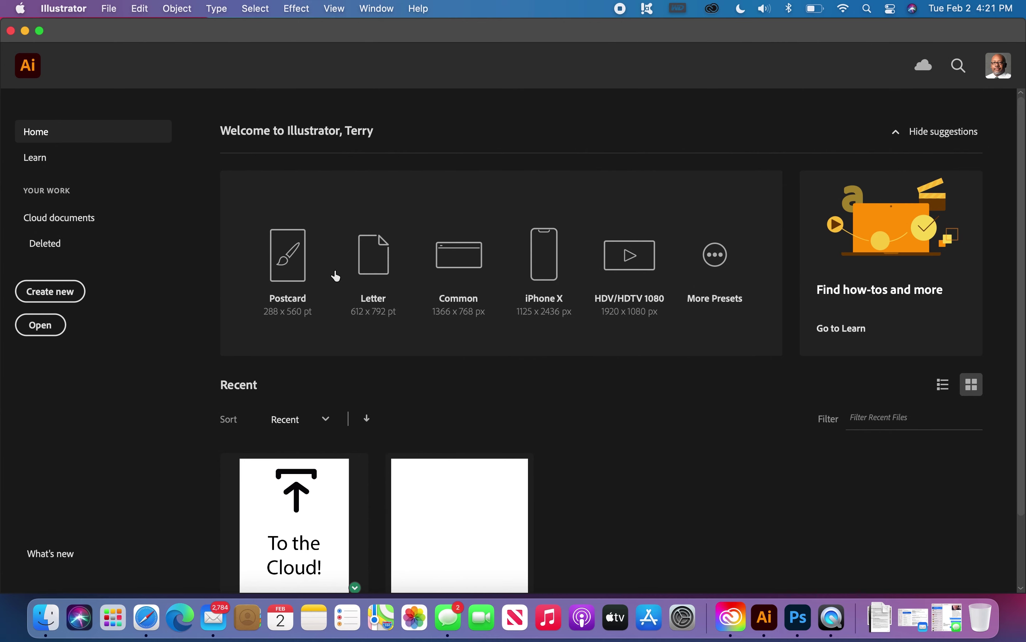
{"action": "scroll", "coordinate": [294, 417], "scroll_direction": "down", "scroll_amount": 3}
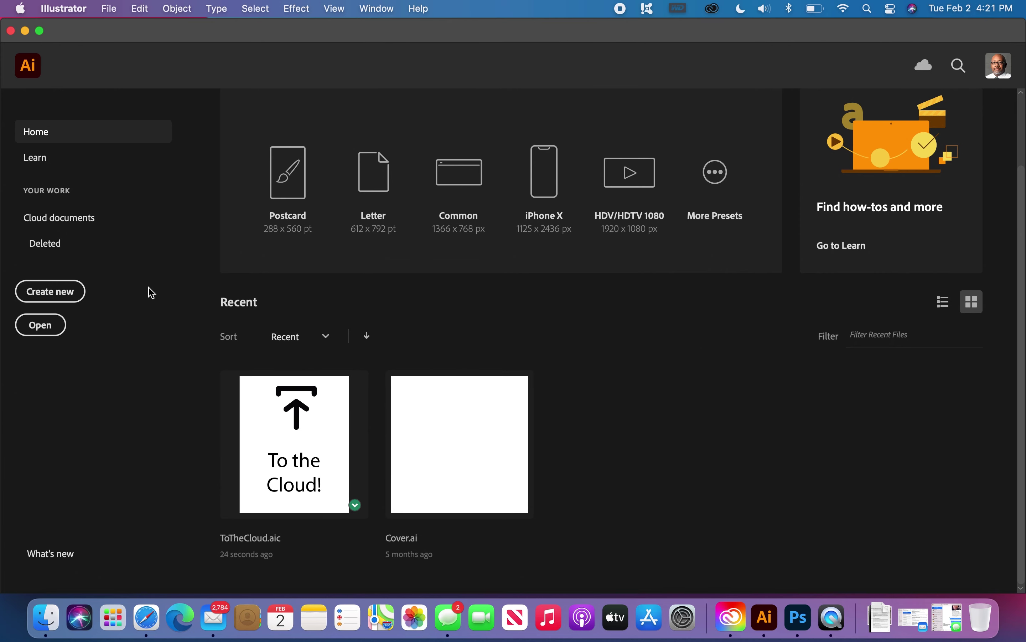
{"action": "left_click", "coordinate": [95, 223]}
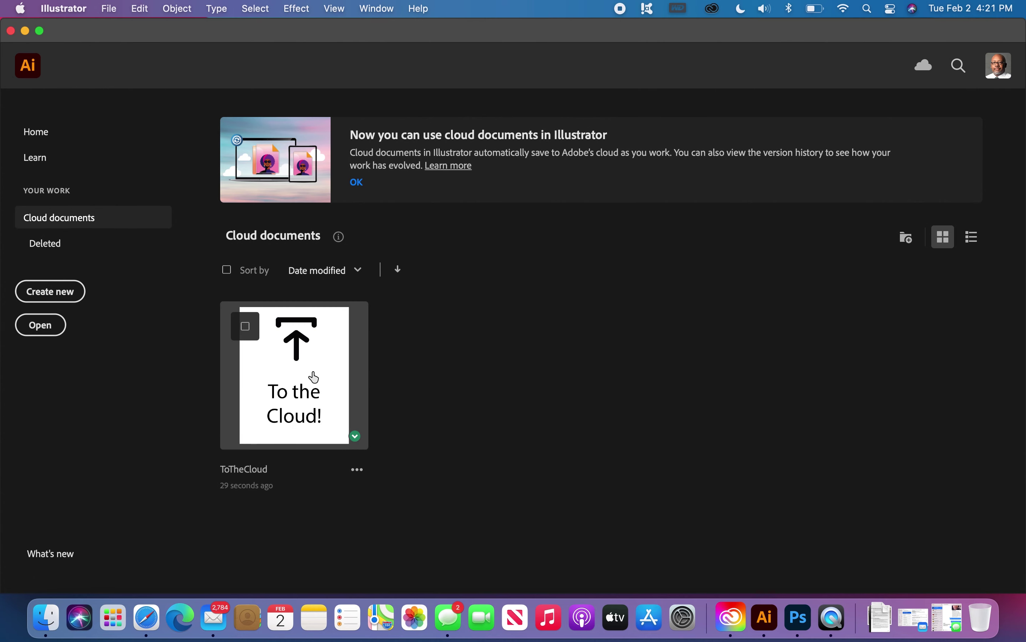
{"action": "left_click", "coordinate": [314, 377]}
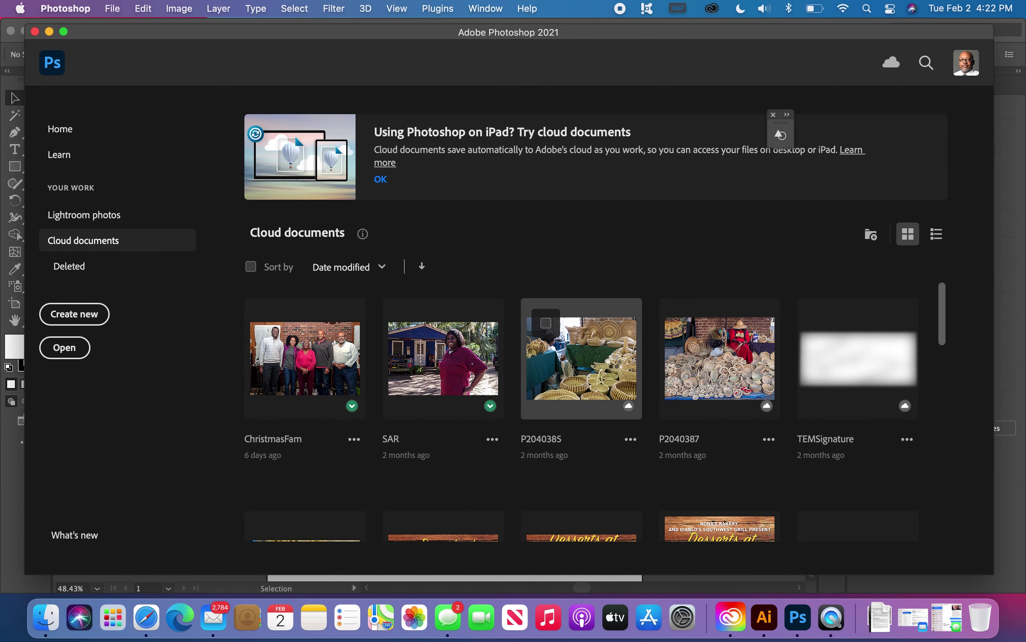
Step: Open the cloud document P2040385 in Photoshop and look at the Save As options for storing it on the computer
{"action": "left_click", "coordinate": [615, 365]}
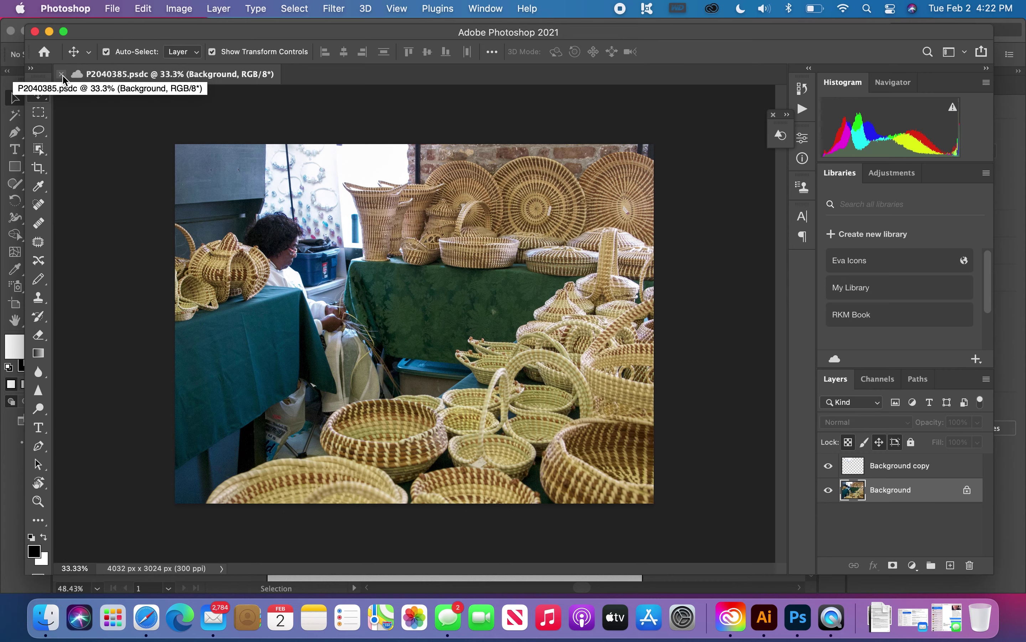
{"action": "left_click", "coordinate": [113, 9]}
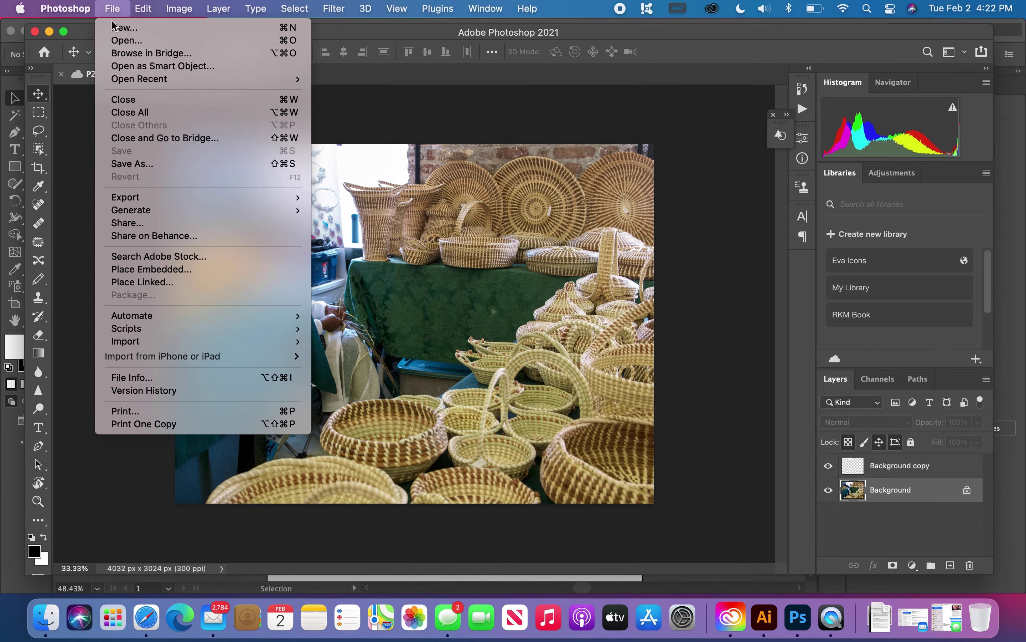
{"action": "left_click", "coordinate": [109, 164]}
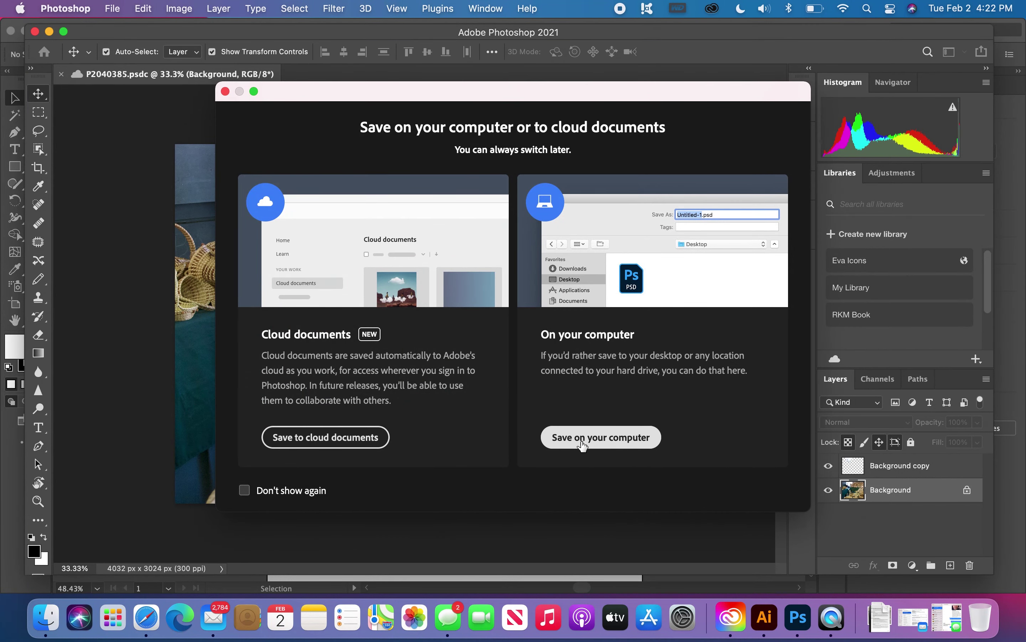
{"action": "left_click", "coordinate": [583, 444]}
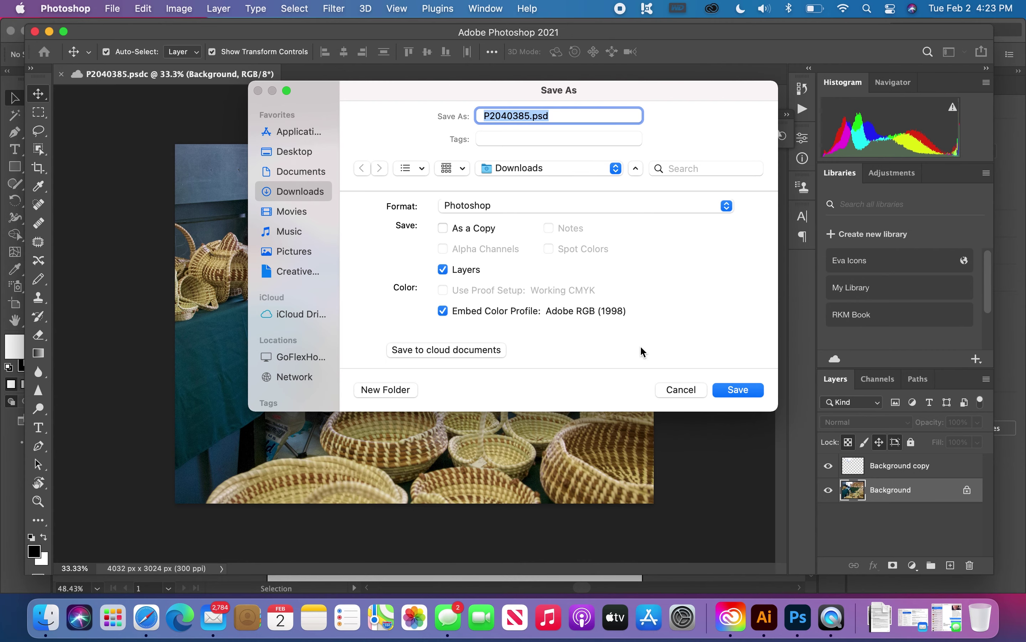
{"action": "left_click", "coordinate": [671, 394]}
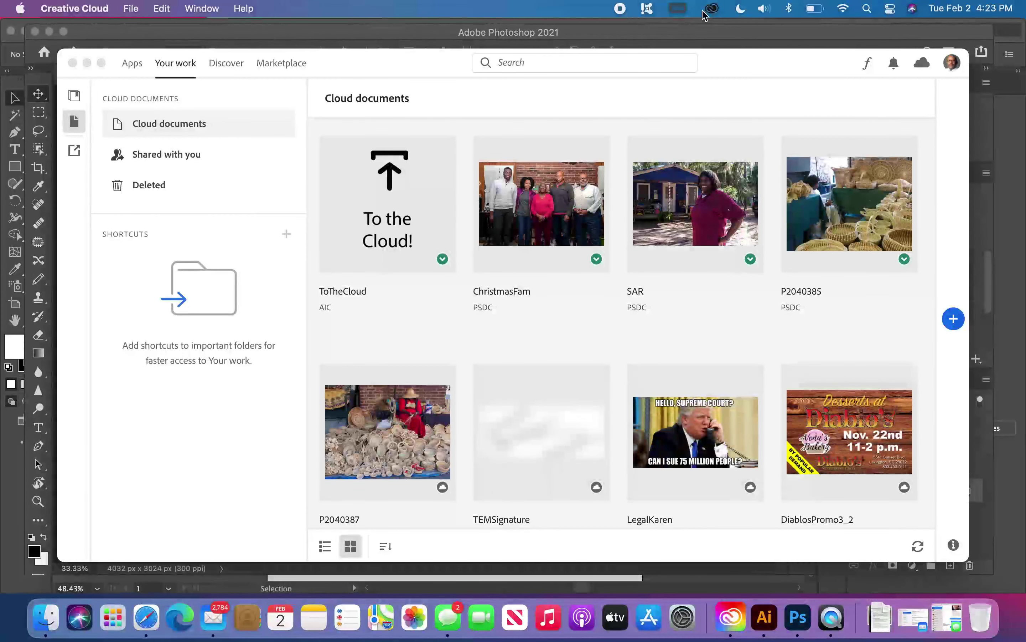
Step: Look through the installed apps, libraries and cloud documents in the Creative Cloud app
{"action": "left_click", "coordinate": [137, 64]}
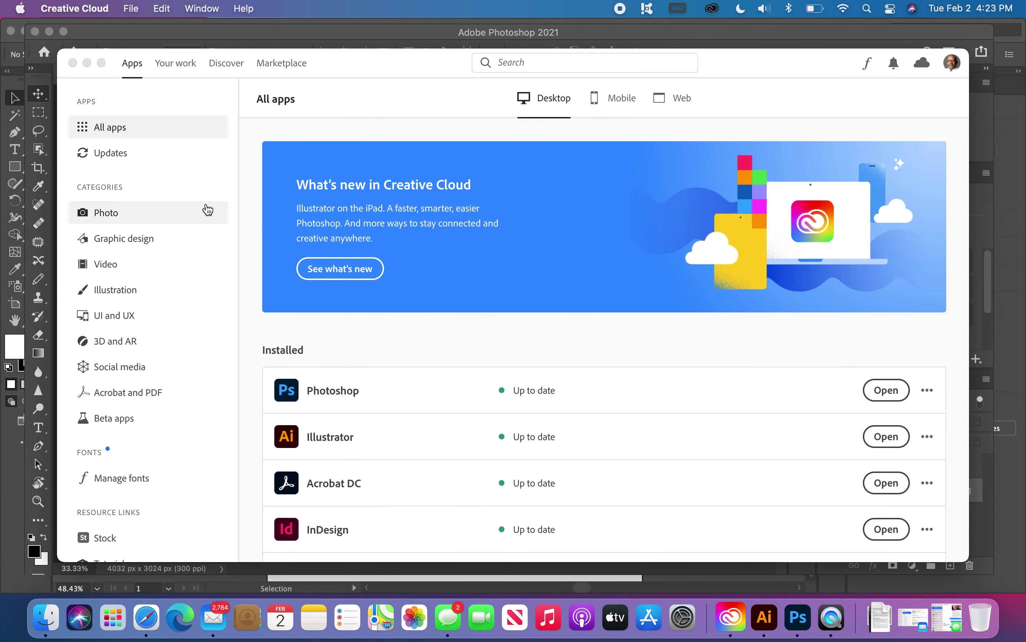
{"action": "left_click", "coordinate": [179, 69]}
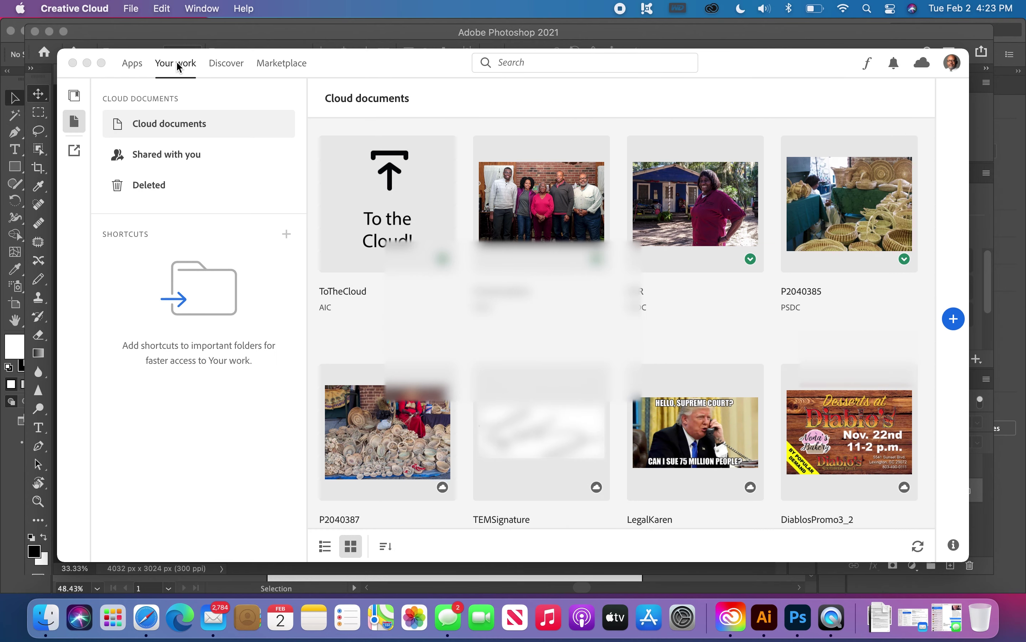
{"action": "left_click", "coordinate": [74, 96]}
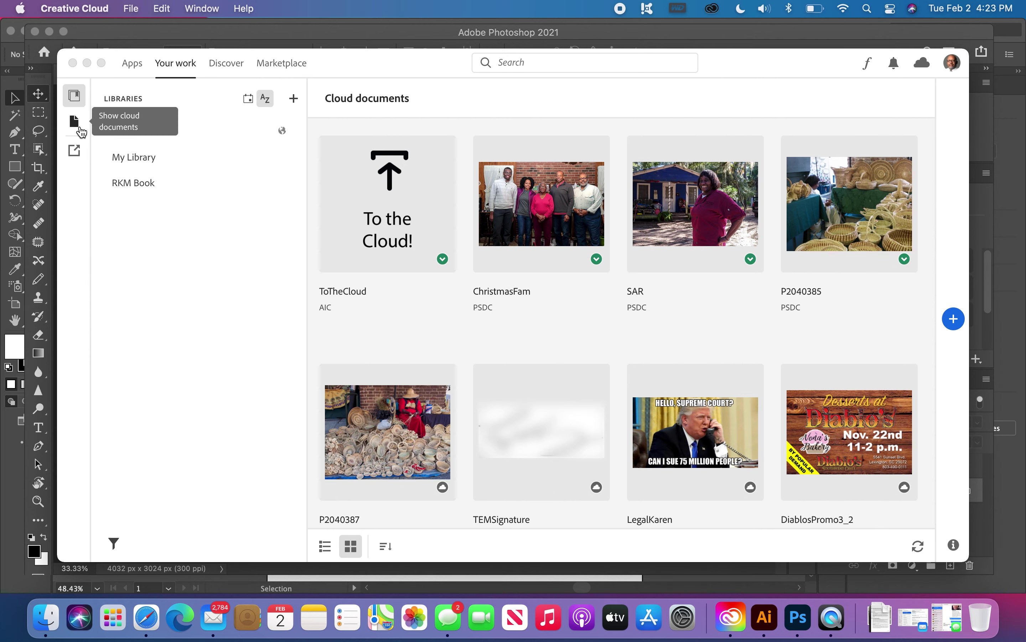
{"action": "left_click", "coordinate": [80, 128]}
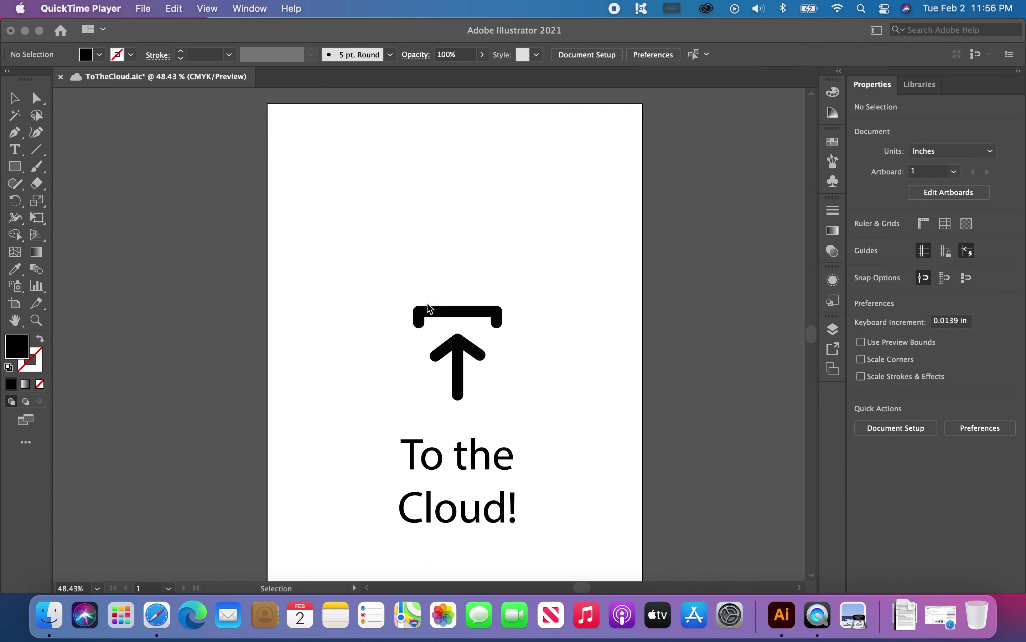
{"action": "left_click", "coordinate": [139, 153]}
Step: In Illustrator, place 35mmplug as a linked image about 3.68 × 2.99 in and centre it above the arrow
{"action": "left_click", "coordinate": [108, 9]}
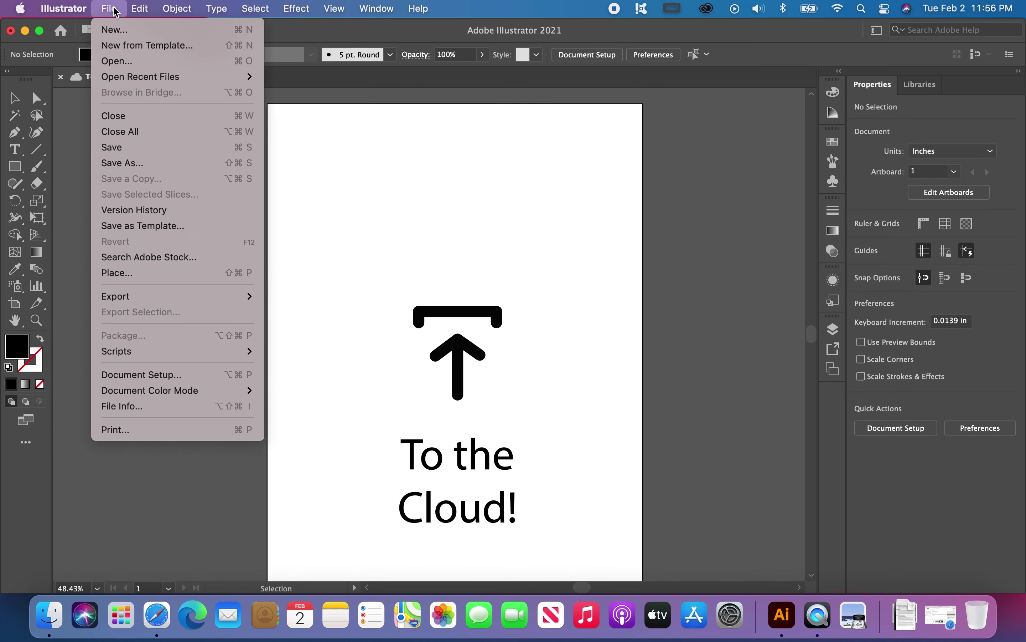
{"action": "left_click", "coordinate": [105, 273]}
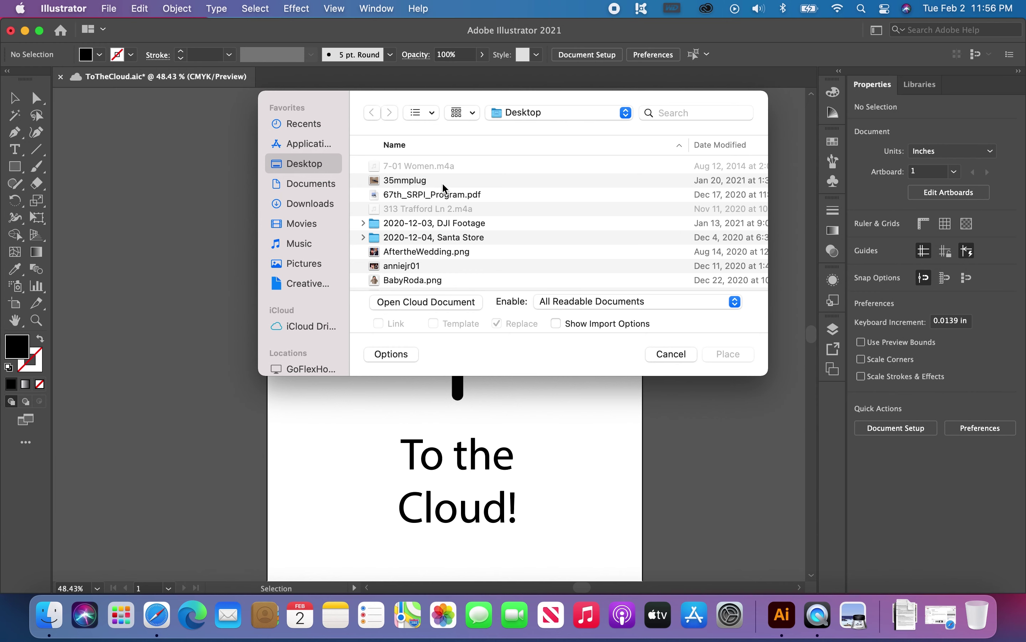
{"action": "left_click", "coordinate": [426, 182]}
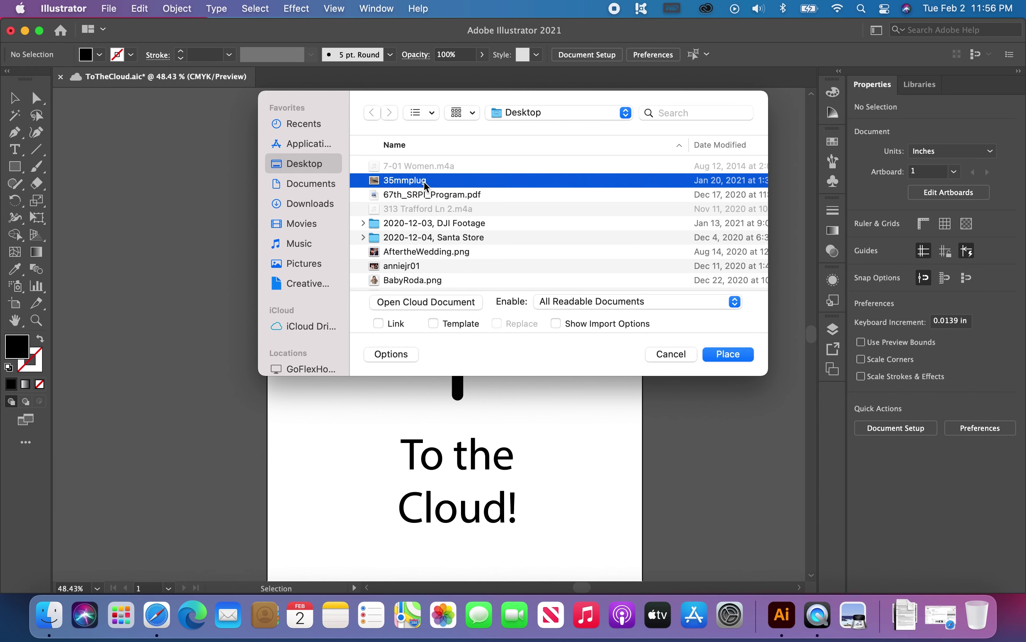
{"action": "left_click", "coordinate": [379, 324]}
{"action": "left_click", "coordinate": [728, 354]}
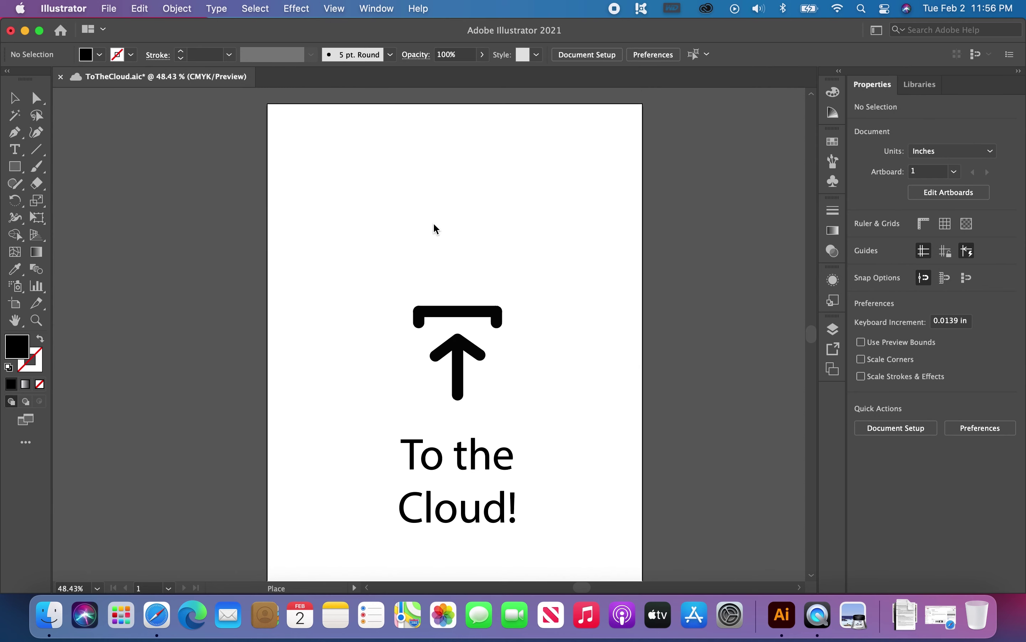
{"action": "left_click_drag", "start_coordinate": [368, 140], "coordinate": [532, 329]}
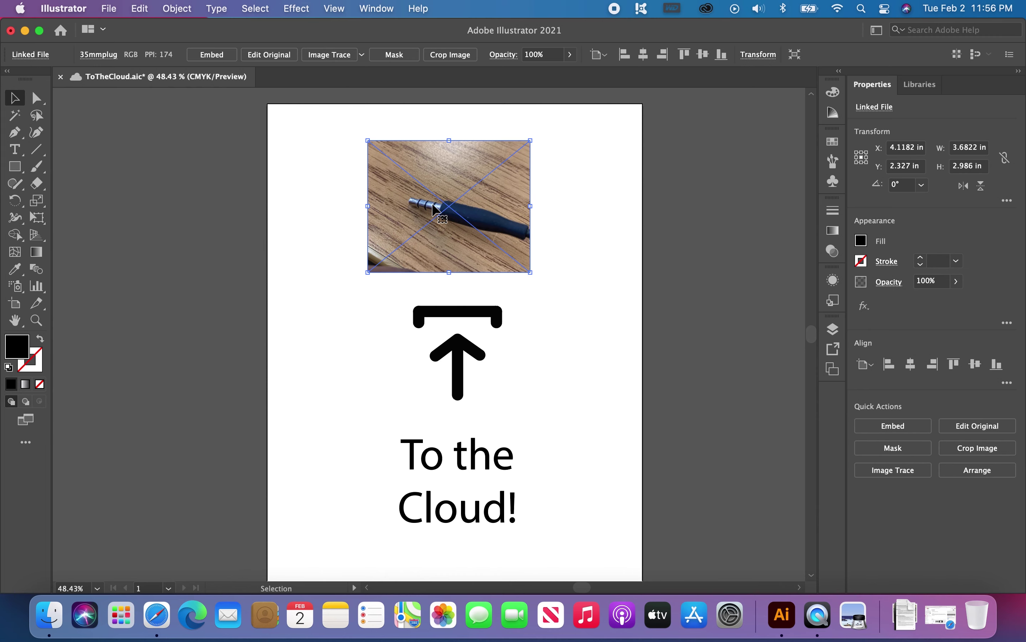
{"action": "left_click_drag", "start_coordinate": [431, 214], "coordinate": [399, 194]}
Step: Save the cloud document with the linked image in it, and delete that image from the artboard
{"action": "left_click", "coordinate": [109, 13]}
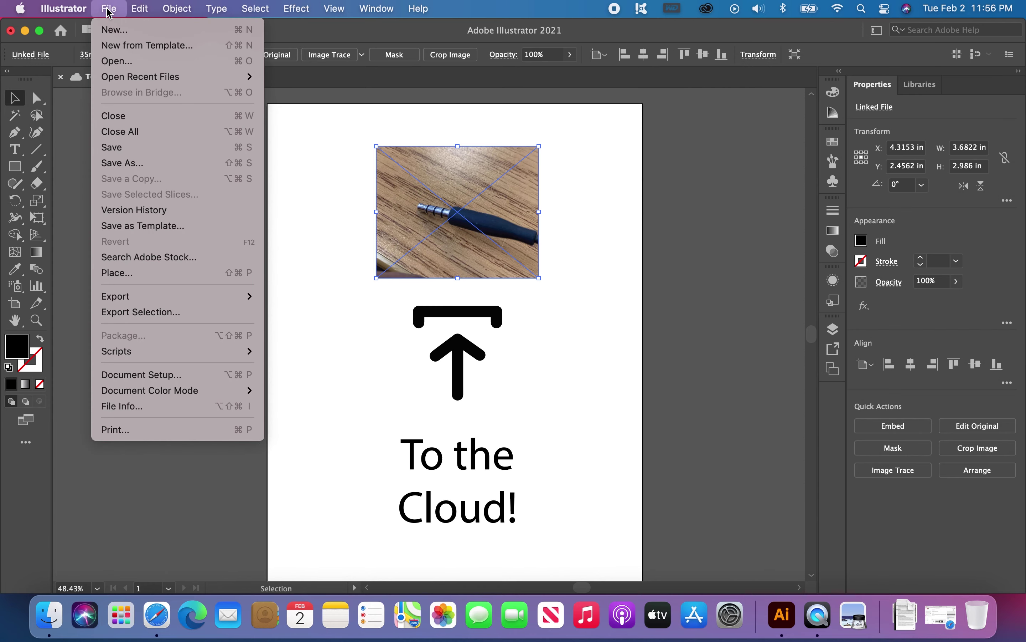
{"action": "left_click", "coordinate": [108, 152]}
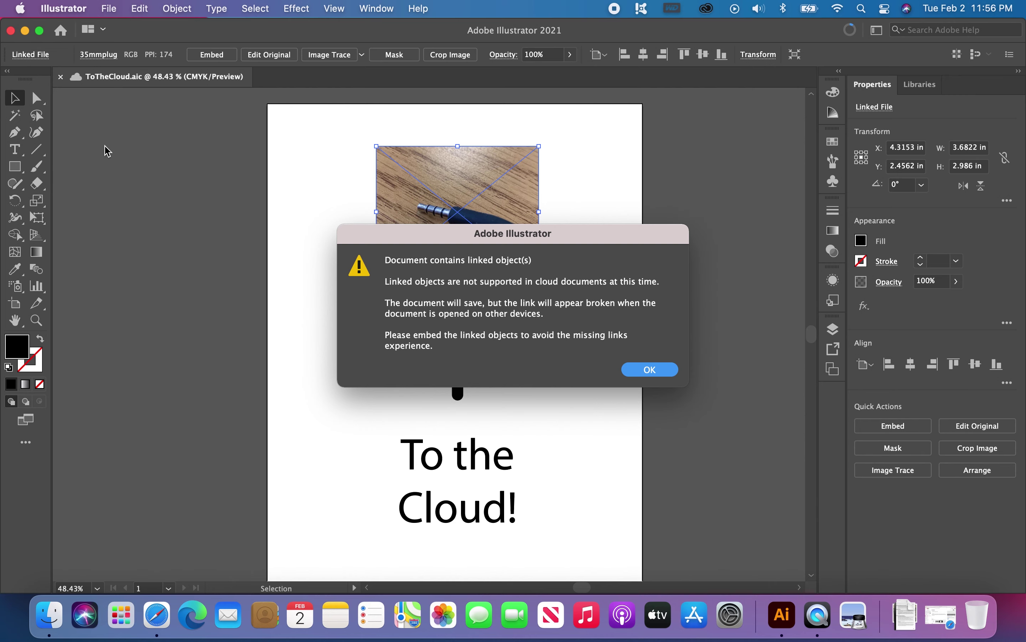
{"action": "left_click", "coordinate": [636, 377]}
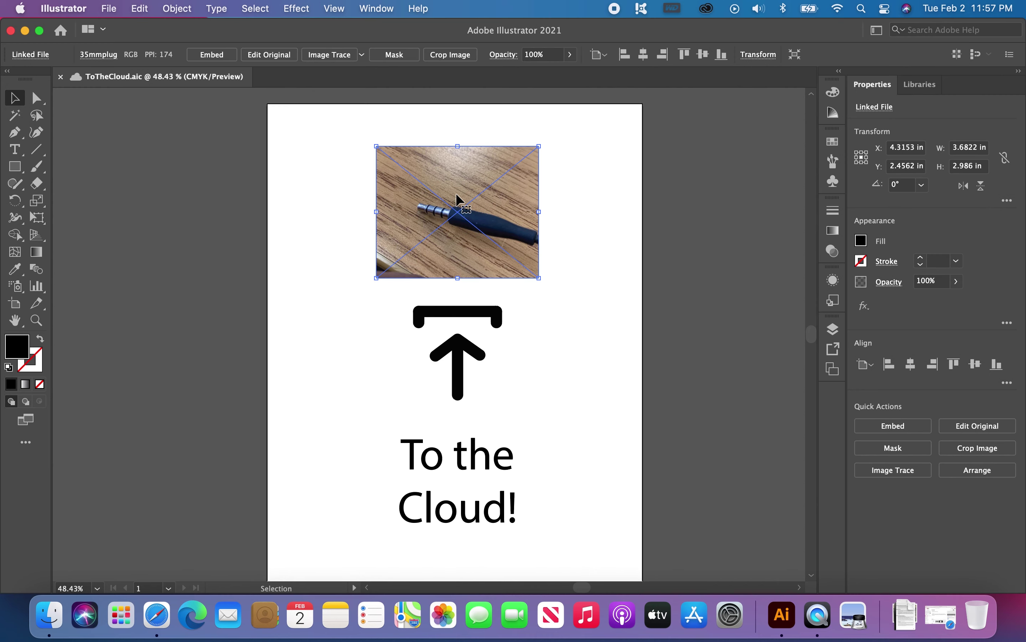
{"action": "key", "text": "Delete"}
Step: Place 35mmplug above the arrow as an embedded image about 4.02 × 3.26 in, without linking, and save the cloud document
{"action": "left_click", "coordinate": [112, 15]}
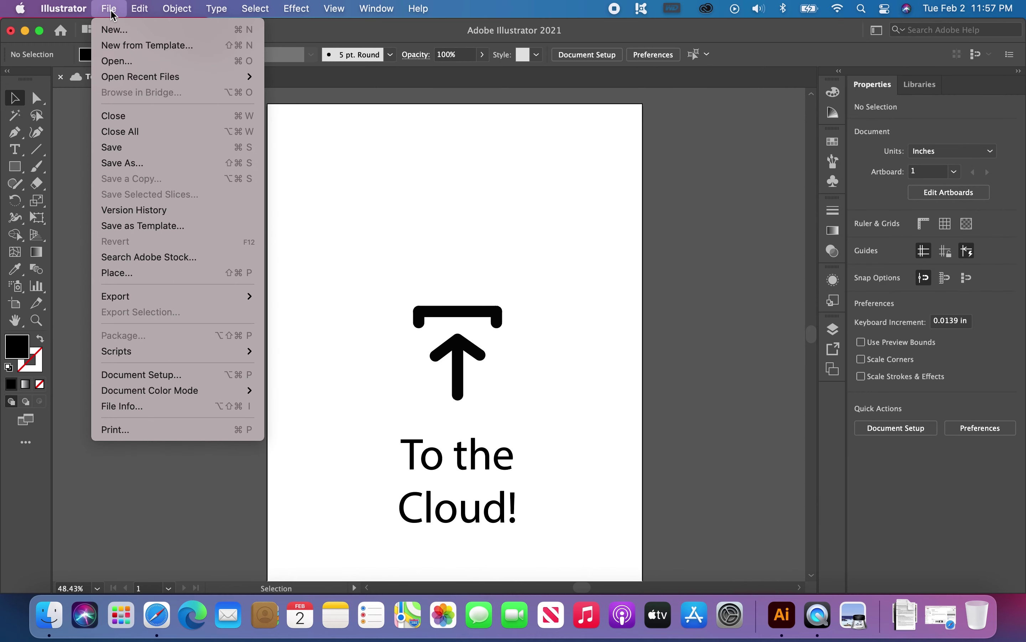
{"action": "left_click", "coordinate": [106, 275]}
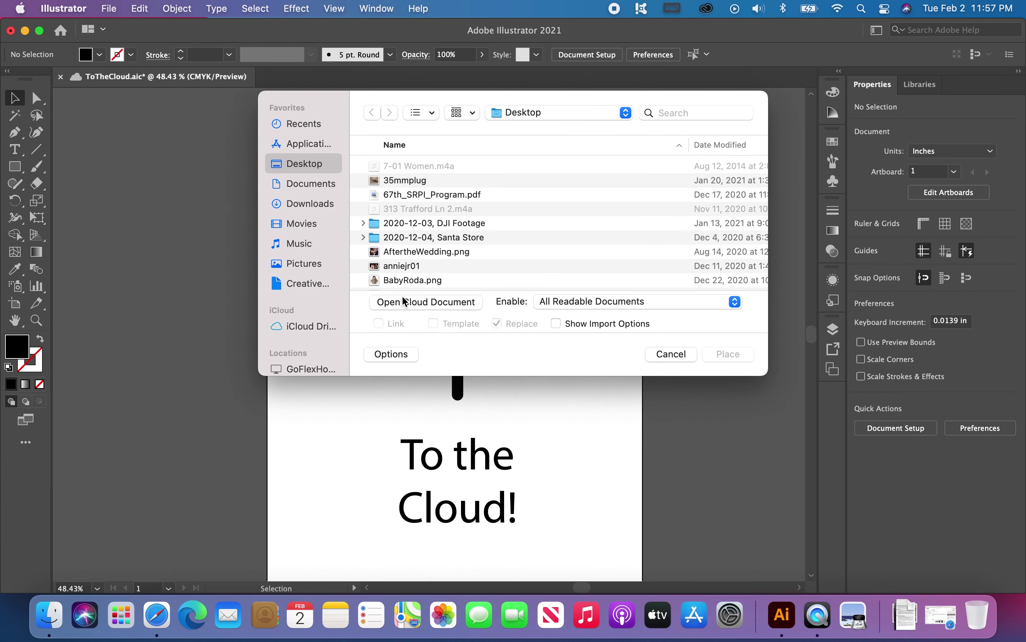
{"action": "left_click", "coordinate": [411, 182]}
{"action": "left_click", "coordinate": [379, 325]}
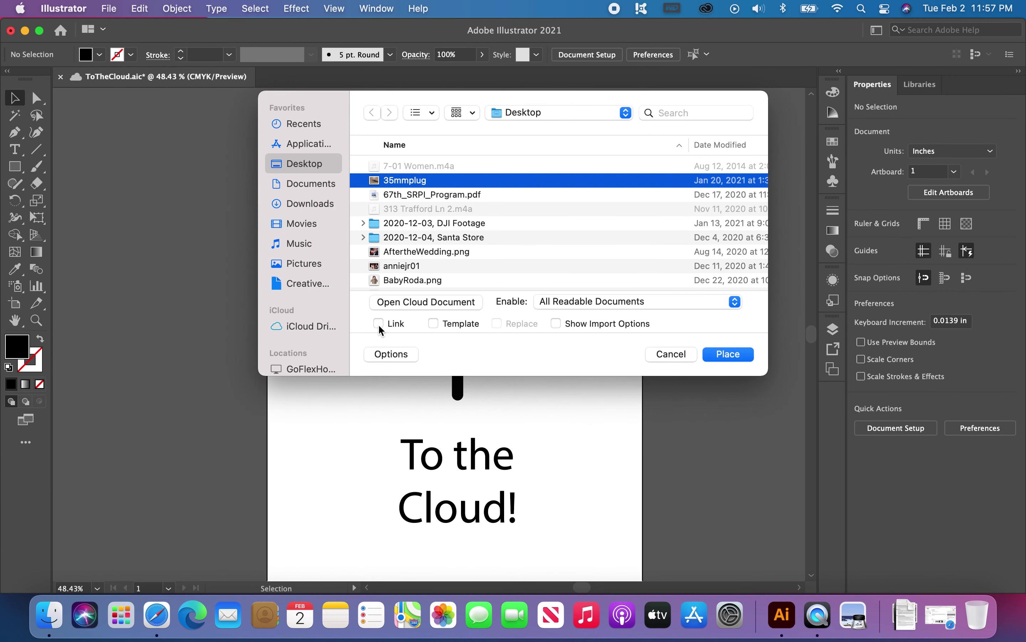
{"action": "left_click", "coordinate": [724, 359]}
{"action": "left_click_drag", "start_coordinate": [376, 156], "coordinate": [541, 295]}
{"action": "left_click_drag", "start_coordinate": [462, 251], "coordinate": [477, 250]}
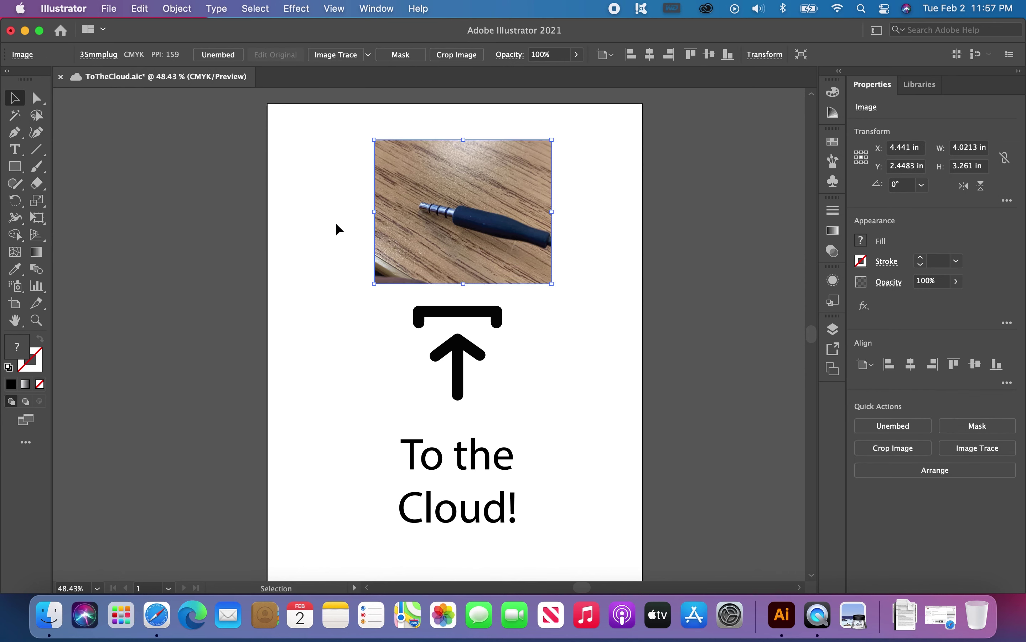
{"action": "left_click", "coordinate": [112, 10]}
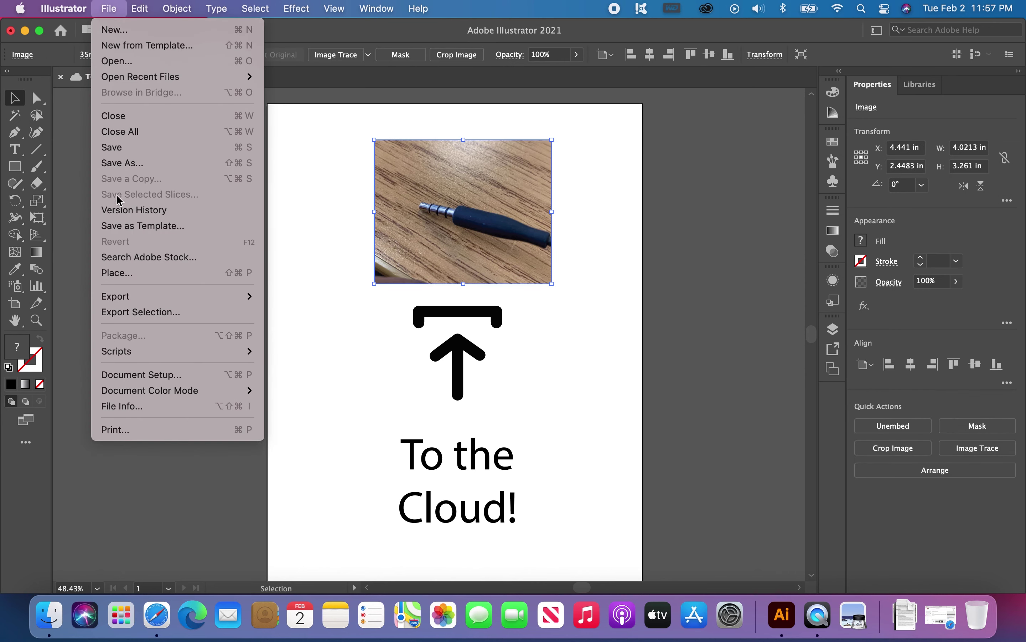
{"action": "left_click", "coordinate": [118, 150]}
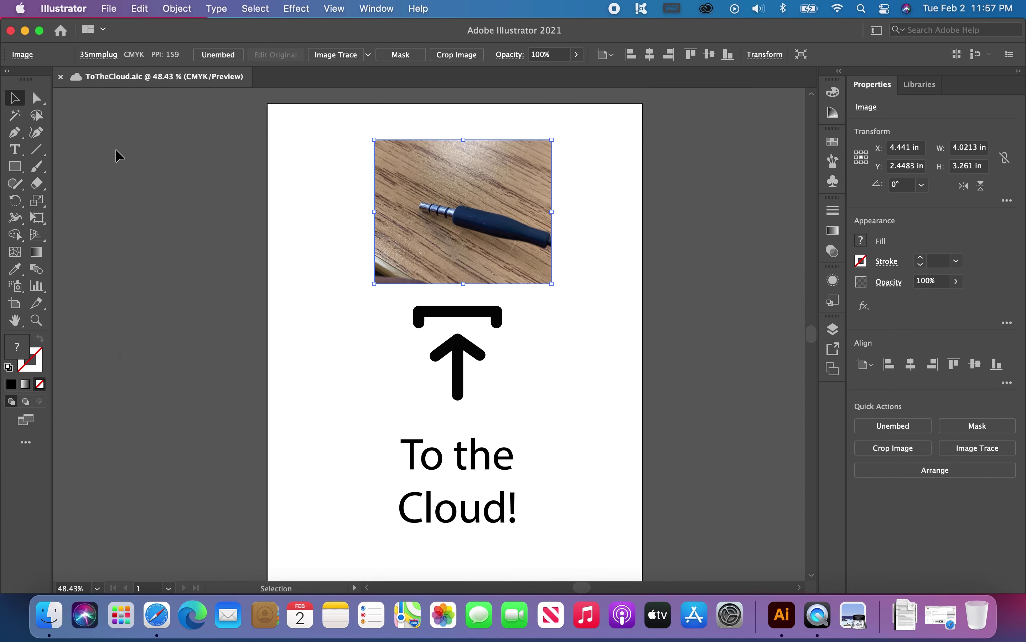